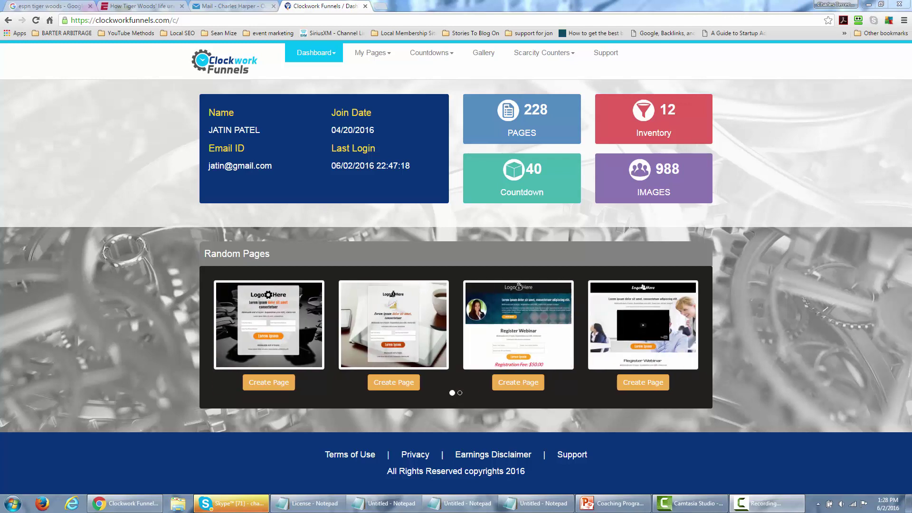
Open the My Pages dropdown in the dashboard's top navigation
{"action": "mouse_move", "coordinate": [383, 55]}
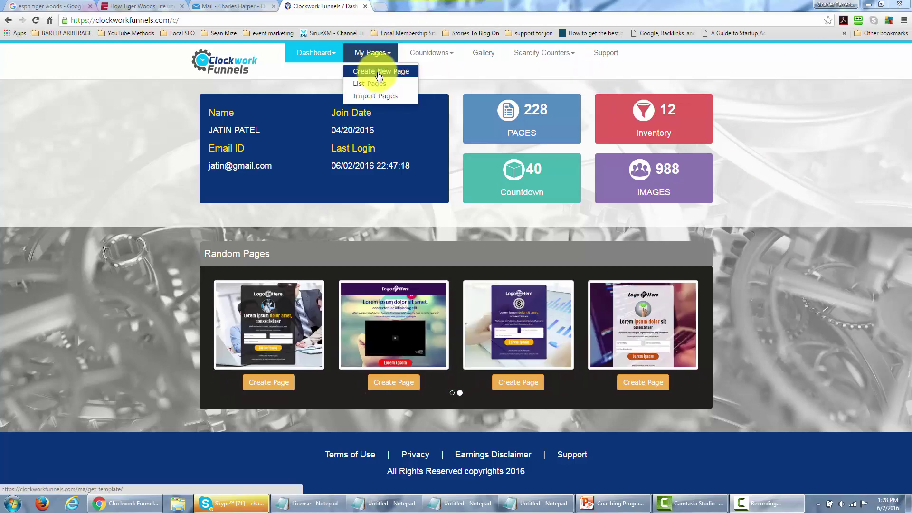
Create a new page from the dark red Optin Page template with silhouetted business people
{"action": "left_click", "coordinate": [379, 75]}
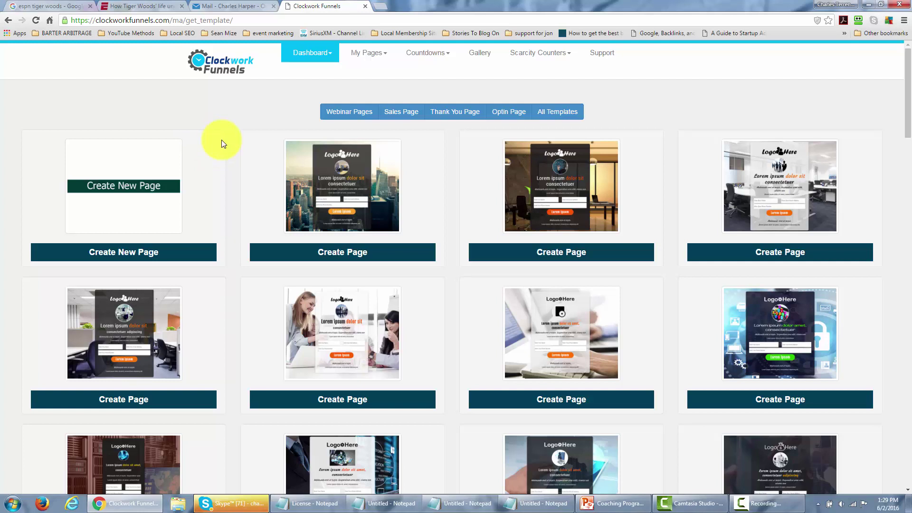
{"action": "left_click", "coordinate": [499, 114]}
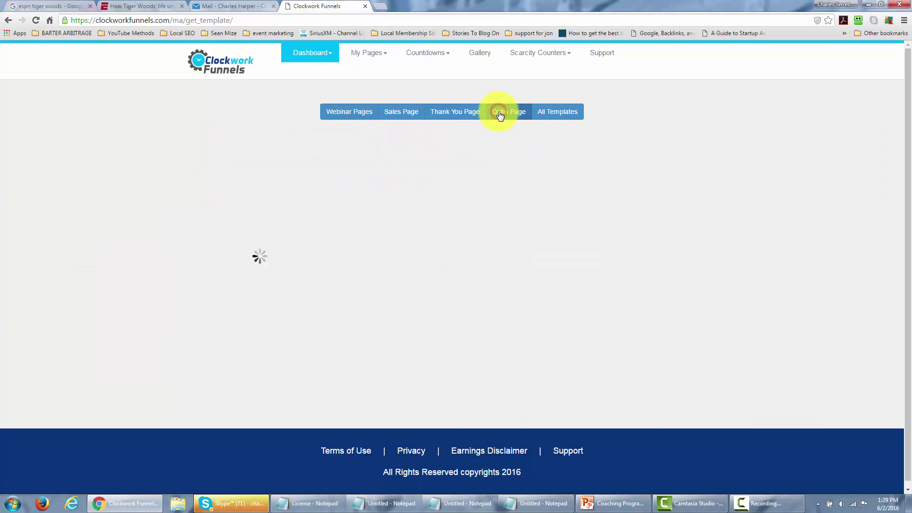
{"action": "scroll", "coordinate": [451, 179], "scroll_direction": "down", "scroll_amount": 3}
{"action": "scroll", "coordinate": [449, 184], "scroll_direction": "down", "scroll_amount": 10}
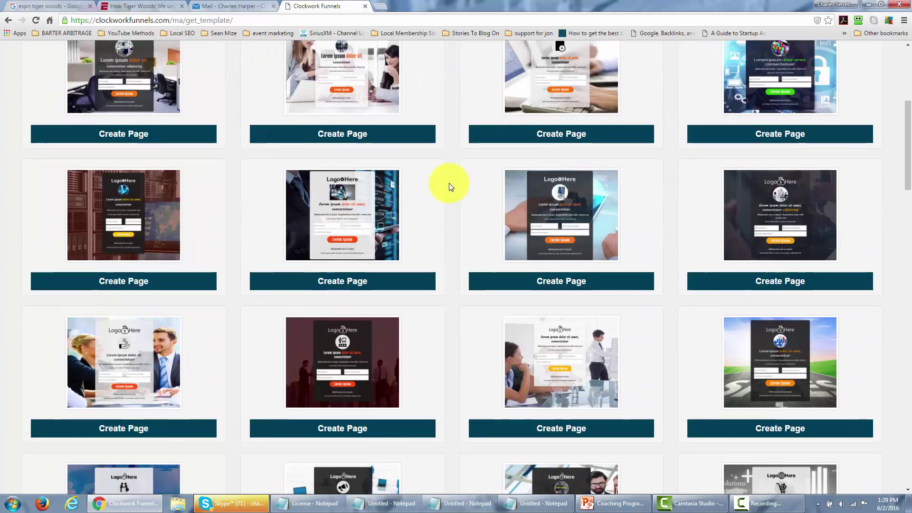
{"action": "scroll", "coordinate": [449, 183], "scroll_direction": "up", "scroll_amount": 7}
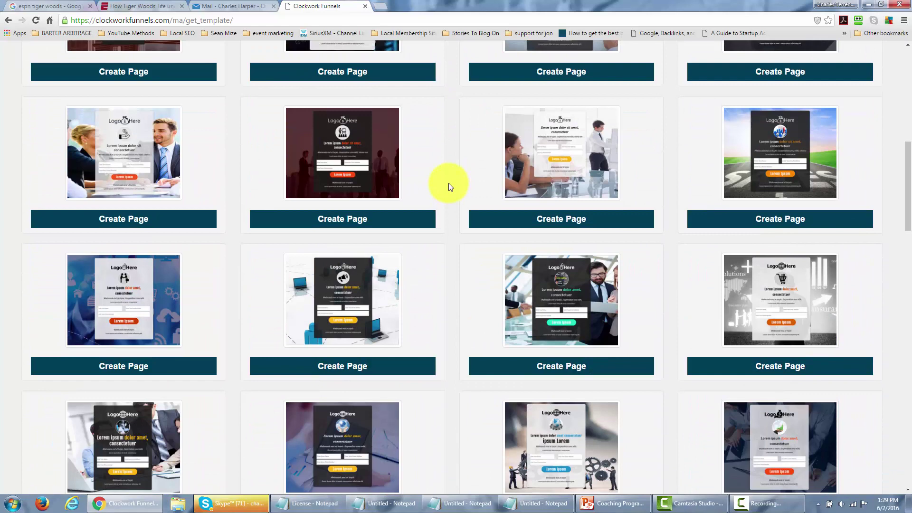
{"action": "scroll", "coordinate": [449, 181], "scroll_direction": "down", "scroll_amount": 3}
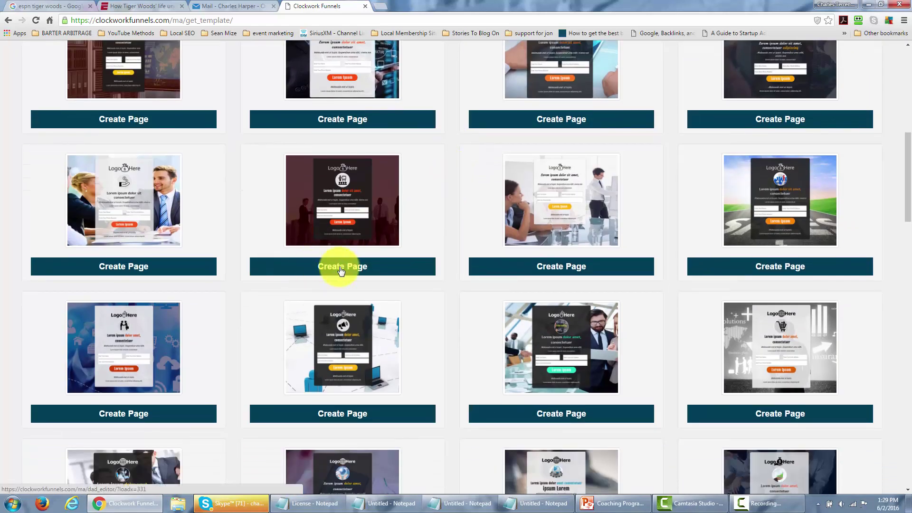
{"action": "left_click", "coordinate": [340, 268]}
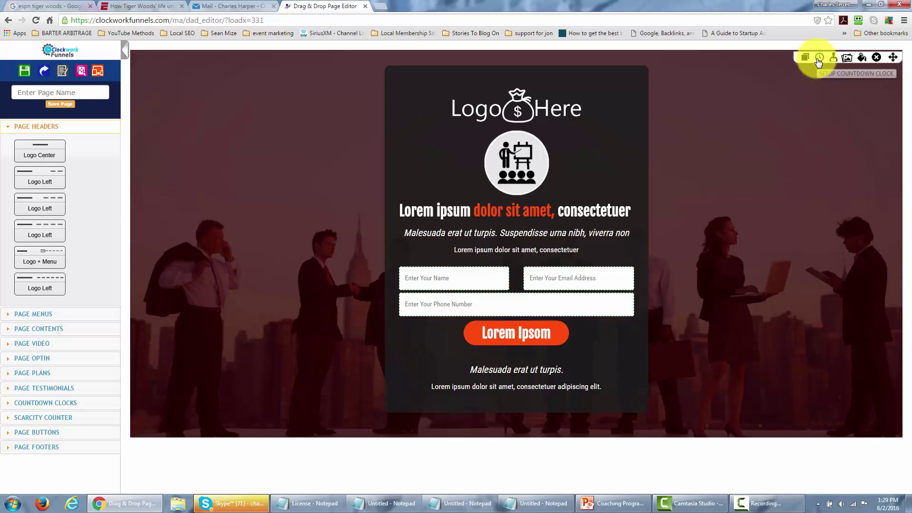
Once the drag-and-drop editor loads, start editing the Lorem ipsum headline
{"action": "left_click", "coordinate": [834, 63]}
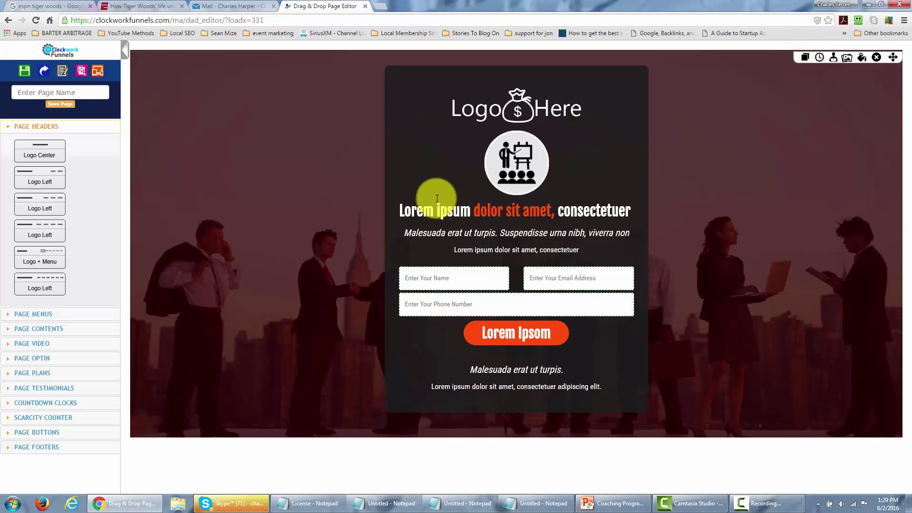
{"action": "left_click", "coordinate": [383, 212]}
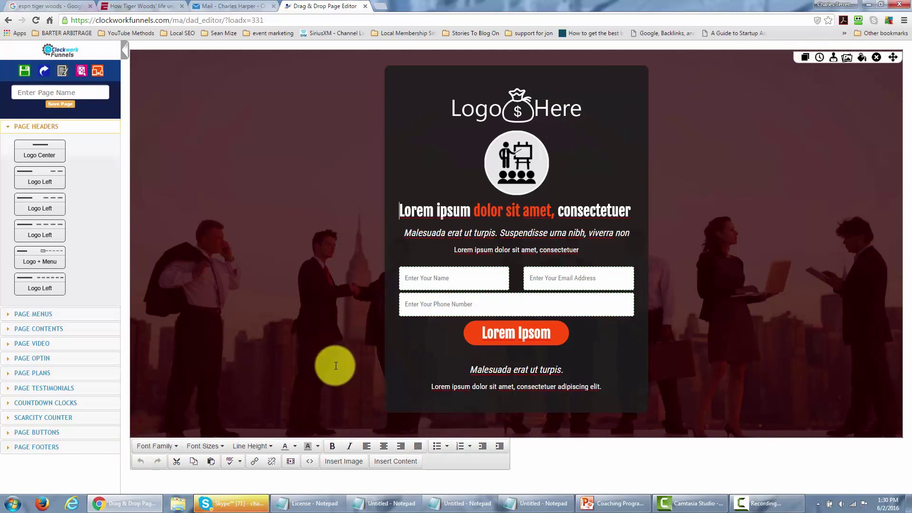
Replace the Lorem ipsum headline text so it reads only 'Buy Now'
{"action": "left_click", "coordinate": [551, 466]}
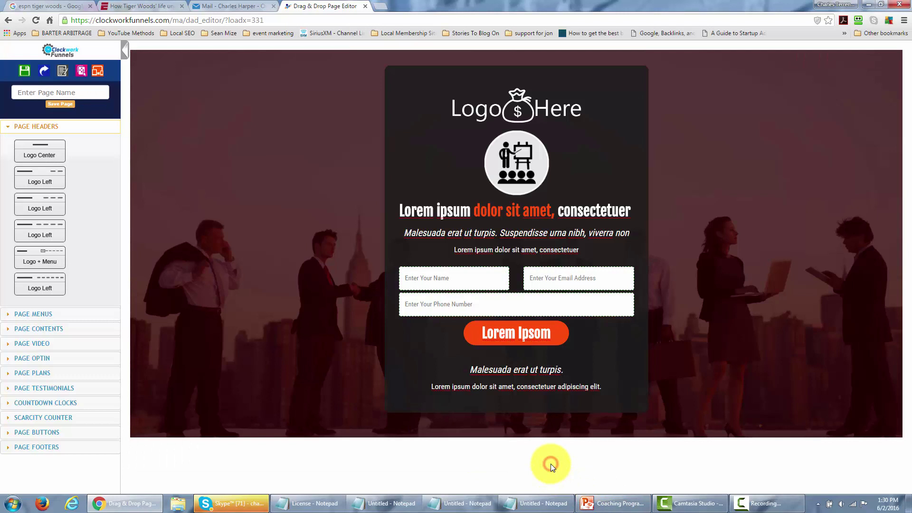
{"action": "left_click", "coordinate": [447, 214]}
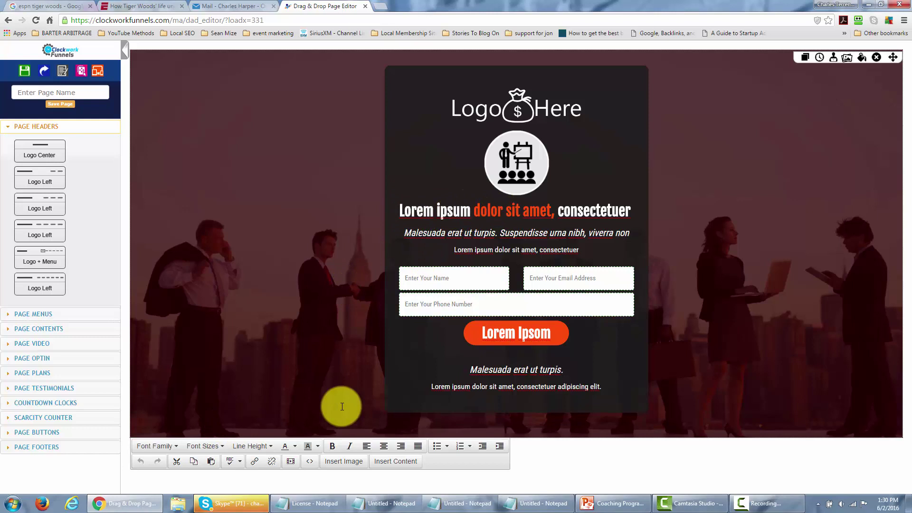
{"action": "left_click", "coordinate": [550, 212]}
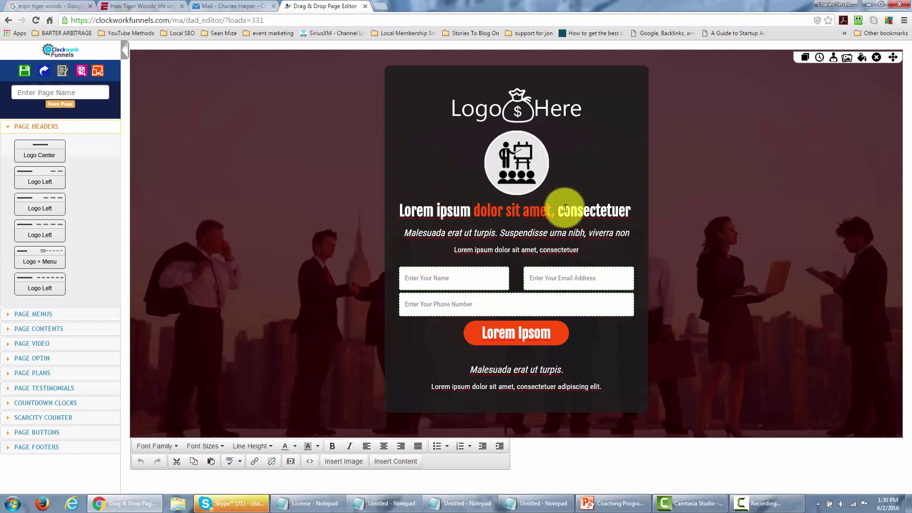
{"action": "key", "text": "BackSpace"}
{"action": "key", "text": "BackSpace"}
{"action": "key", "text": "BackSpace"}
{"action": "key", "text": "BackSpace"}
{"action": "key", "text": "BackSpace"}
{"action": "key", "text": "BackSpace"}
{"action": "key", "text": "BackSpace"}
{"action": "key", "text": "BackSpace"}
{"action": "key", "text": "BackSpace"}
{"action": "key", "text": "BackSpace"}
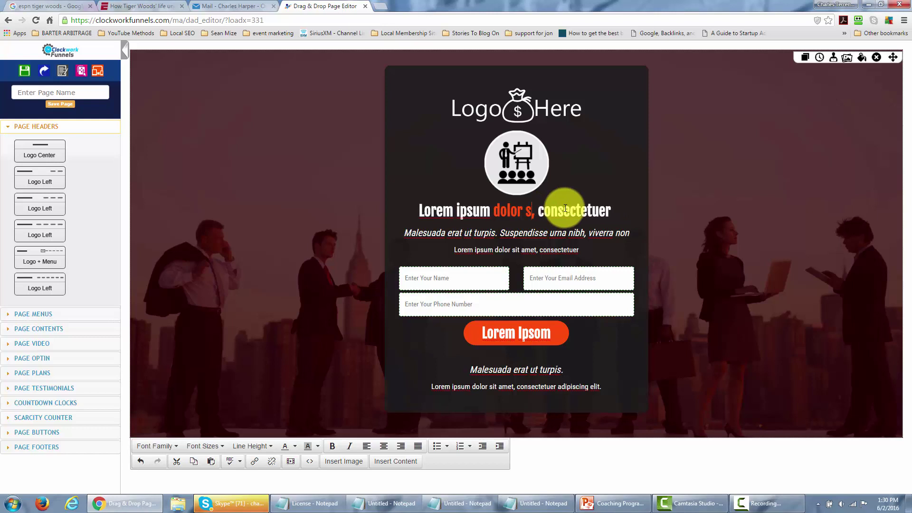
{"action": "key", "text": "BackSpace"}
{"action": "key", "text": "BackSpace"}
{"action": "key", "text": "BackSpace"}
{"action": "key", "text": "BackSpace"}
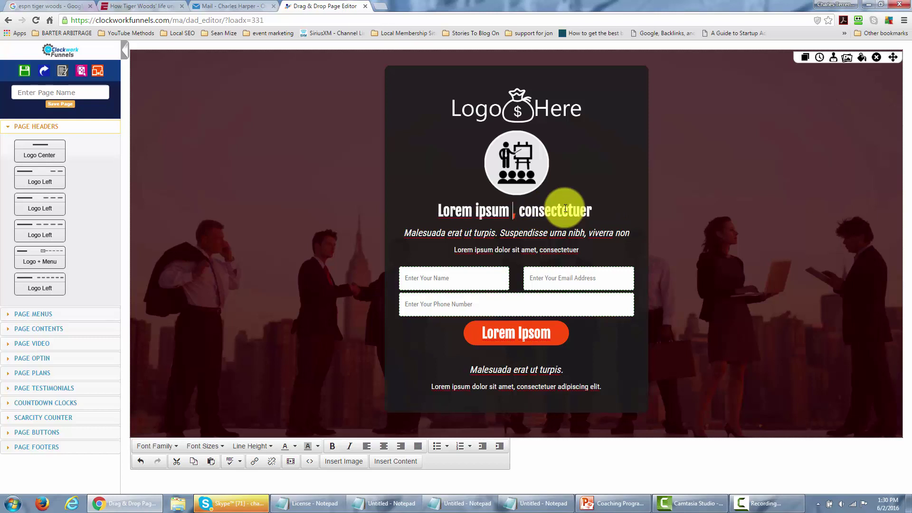
{"action": "type", "text": "Buy Now"}
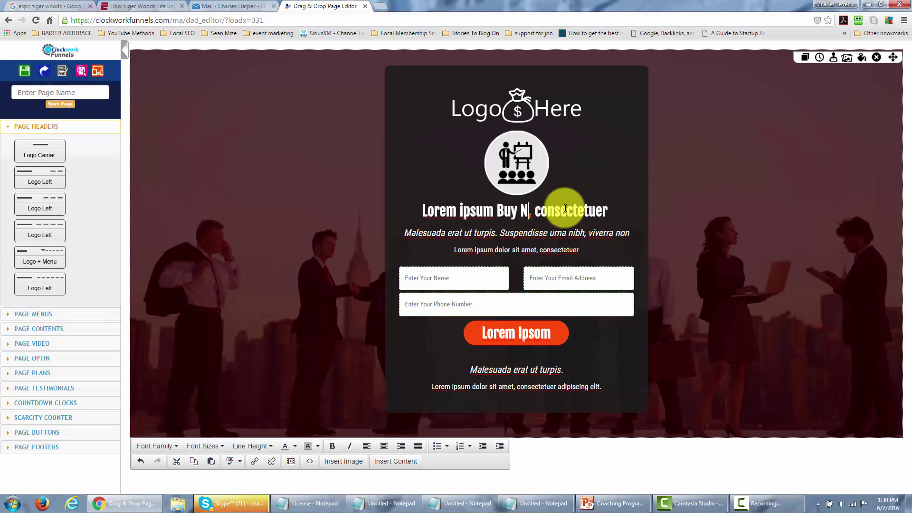
{"action": "key", "text": "Delete"}
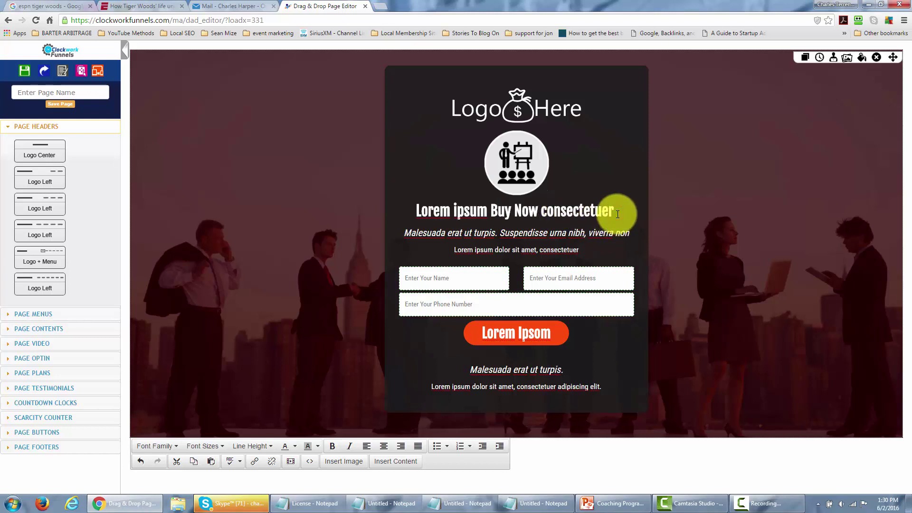
{"action": "key", "text": "BackSpace"}
{"action": "key", "text": "BackSpace"}
{"action": "key", "text": "BackSpace"}
{"action": "key", "text": "BackSpace"}
{"action": "key", "text": "BackSpace"}
{"action": "key", "text": "BackSpace"}
{"action": "key", "text": "BackSpace"}
{"action": "key", "text": "BackSpace"}
{"action": "key", "text": "BackSpace"}
{"action": "key", "text": "BackSpace"}
{"action": "key", "text": "BackSpace"}
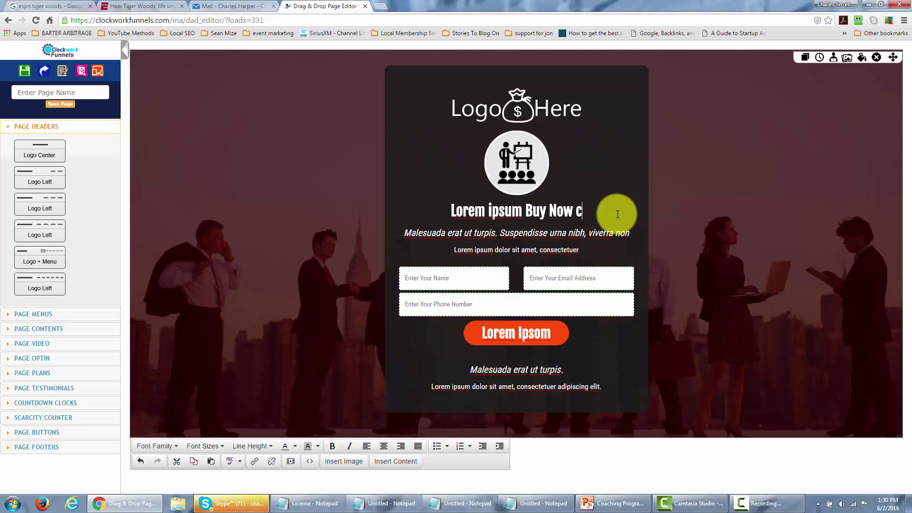
{"action": "key", "text": "BackSpace"}
{"action": "key", "text": "BackSpace"}
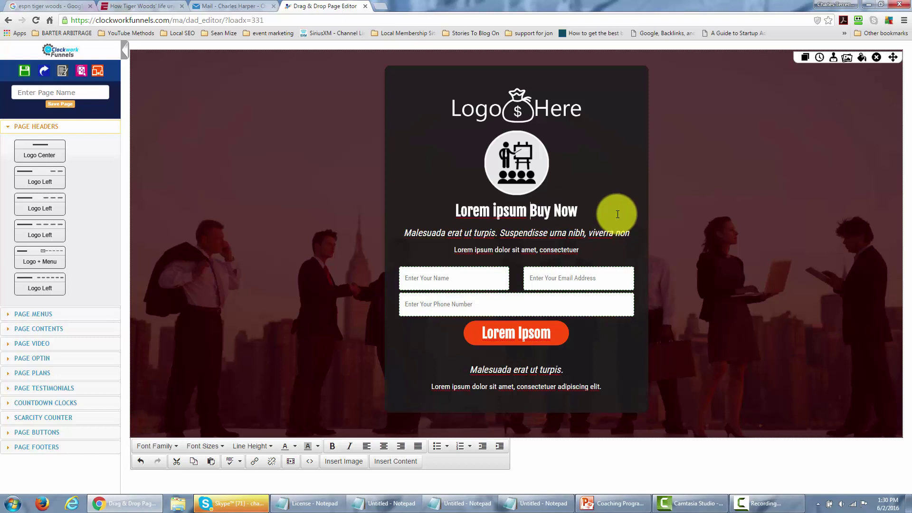
{"action": "key", "text": "BackSpace"}
{"action": "key", "text": "BackSpace"}
{"action": "key", "text": "BackSpace"}
{"action": "key", "text": "BackSpace"}
{"action": "key", "text": "BackSpace"}
{"action": "key", "text": "BackSpace"}
{"action": "key", "text": "BackSpace"}
{"action": "key", "text": "BackSpace"}
{"action": "key", "text": "BackSpace"}
{"action": "key", "text": "BackSpace"}
{"action": "key", "text": "BackSpace"}
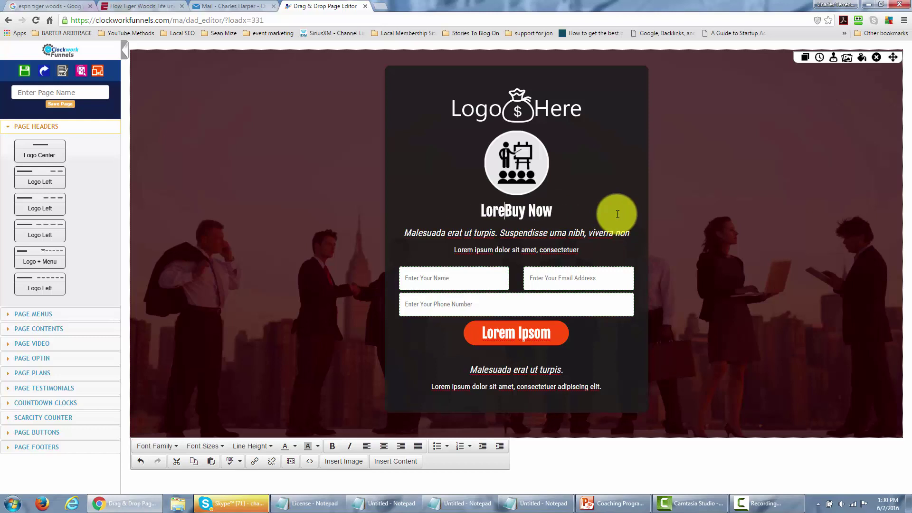
{"action": "key", "text": "BackSpace"}
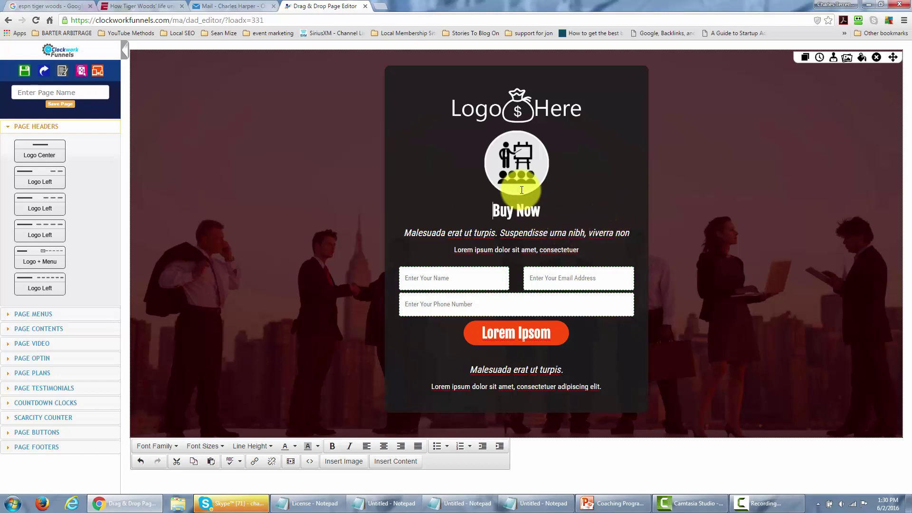
Color the 'Buy Now' headline orange
{"action": "left_click_drag", "start_coordinate": [492, 211], "coordinate": [540, 216]}
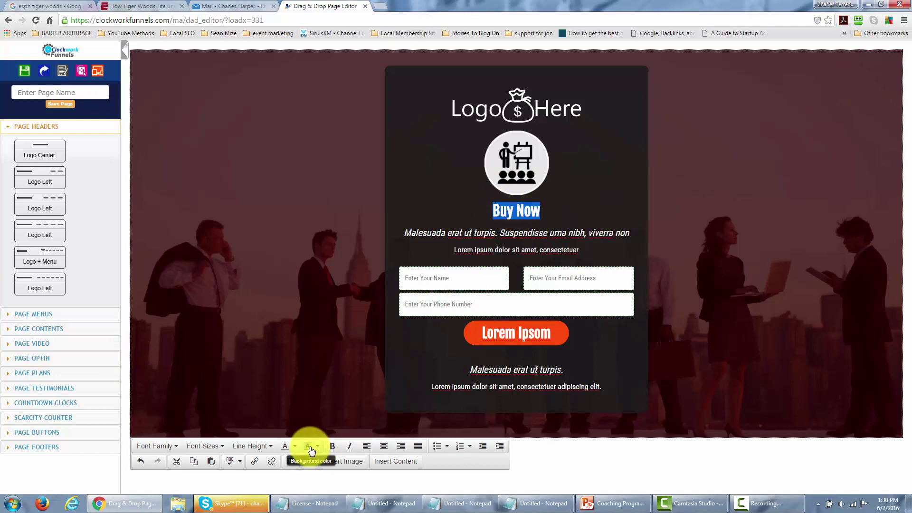
{"action": "left_click", "coordinate": [296, 447]}
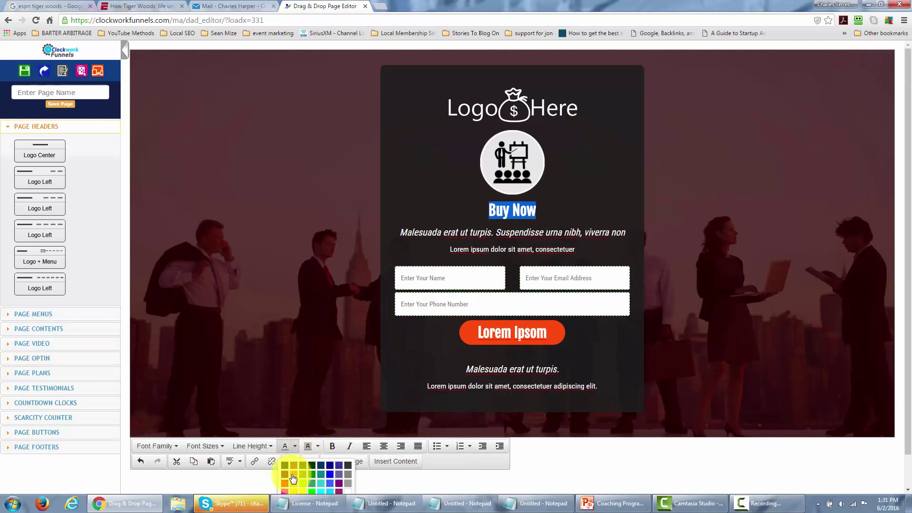
{"action": "left_click", "coordinate": [292, 475]}
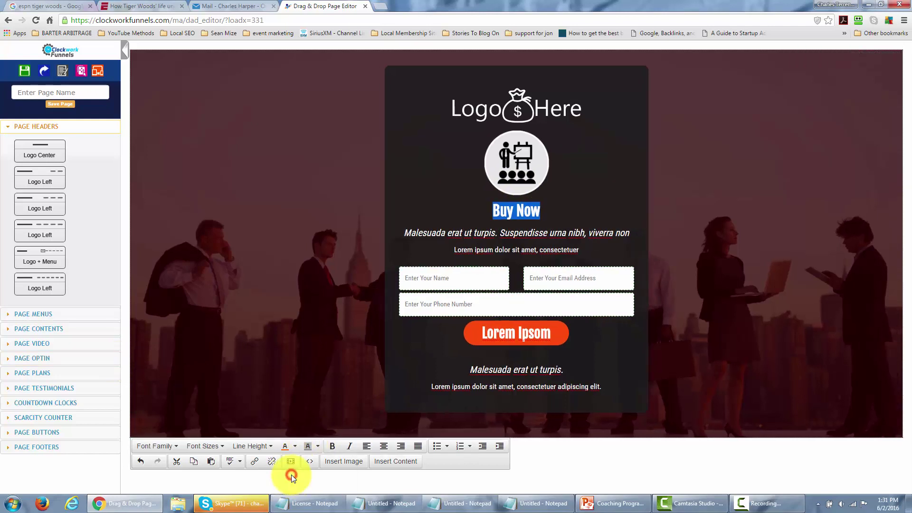
{"action": "left_click", "coordinate": [573, 208]}
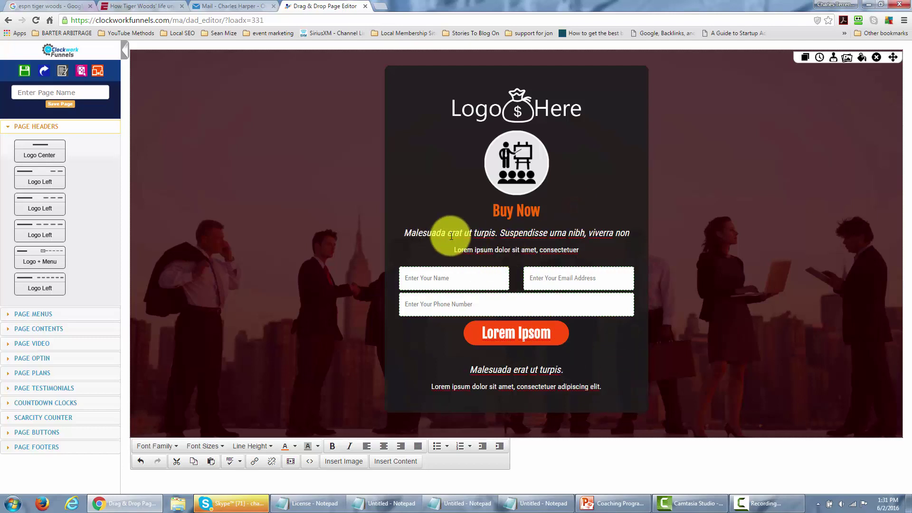
{"action": "left_click", "coordinate": [495, 341]}
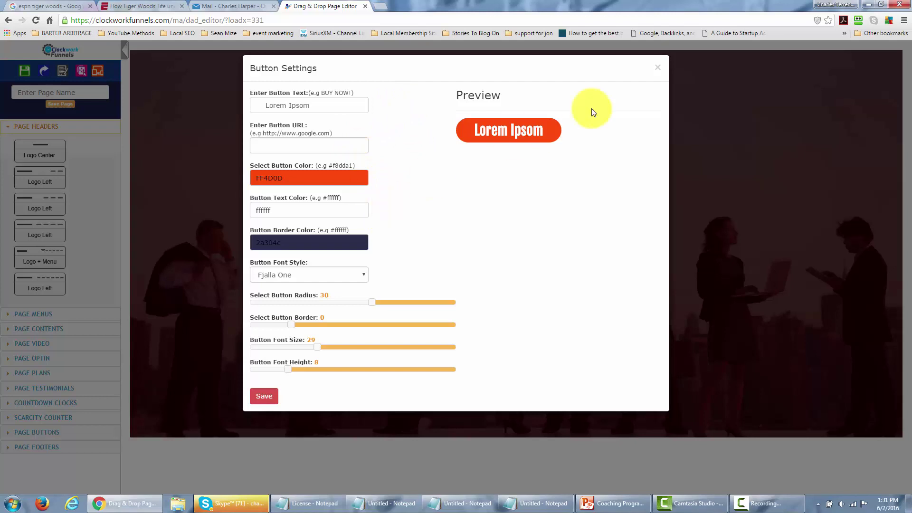
{"action": "left_click", "coordinate": [659, 70]}
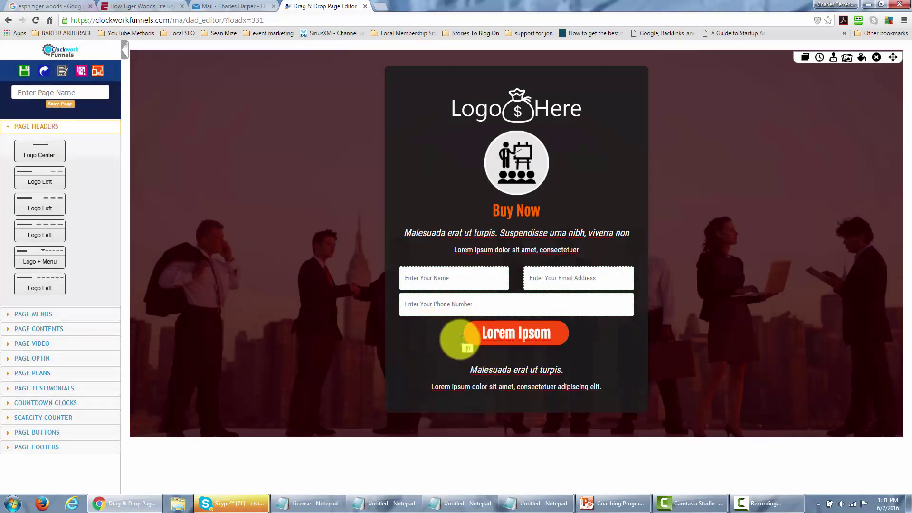
Delete the 'Malesuada erat ut turpis.' line and the final lorem ipsum line below the button
{"action": "left_click", "coordinate": [493, 366]}
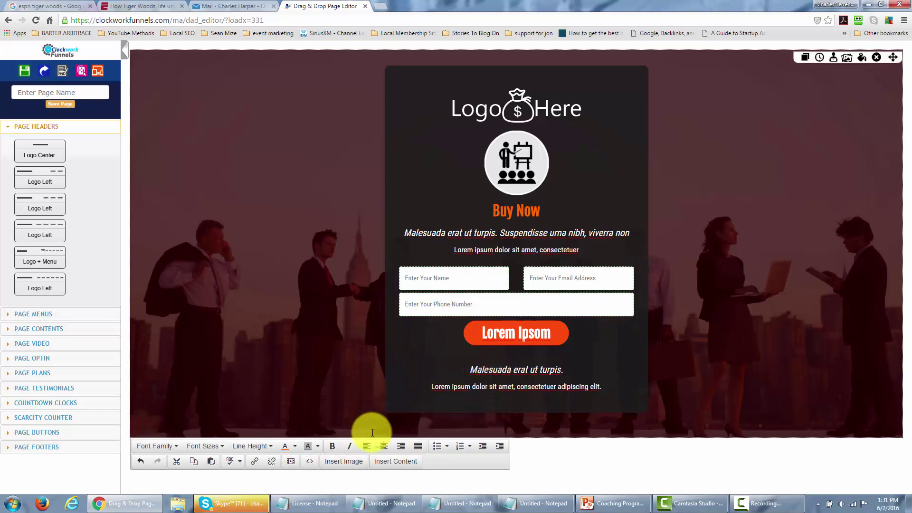
{"action": "double_click", "coordinate": [471, 369]}
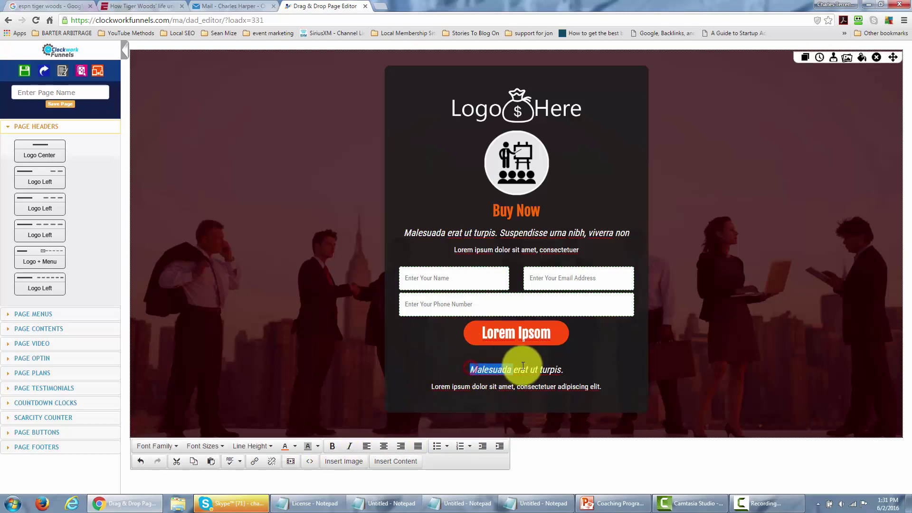
{"action": "left_click_drag", "start_coordinate": [523, 366], "coordinate": [573, 375]}
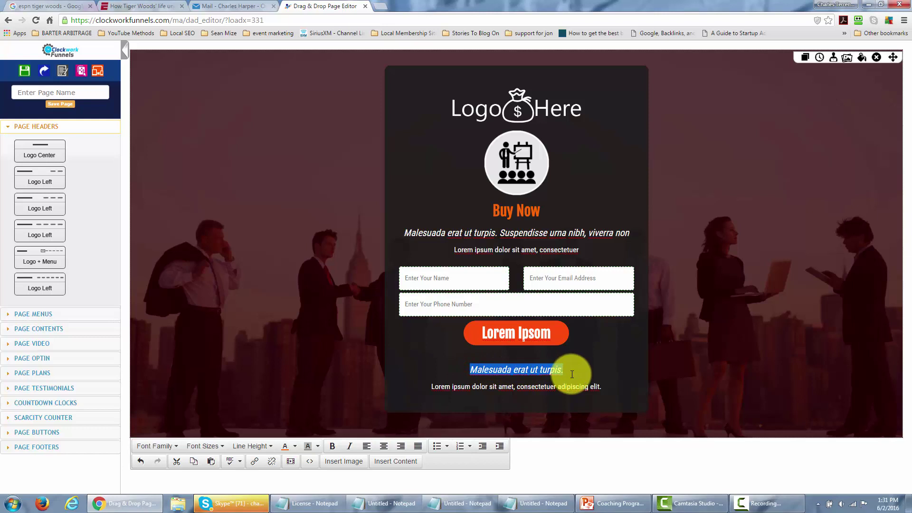
{"action": "key", "text": "Delete"}
{"action": "key", "text": "Delete"}
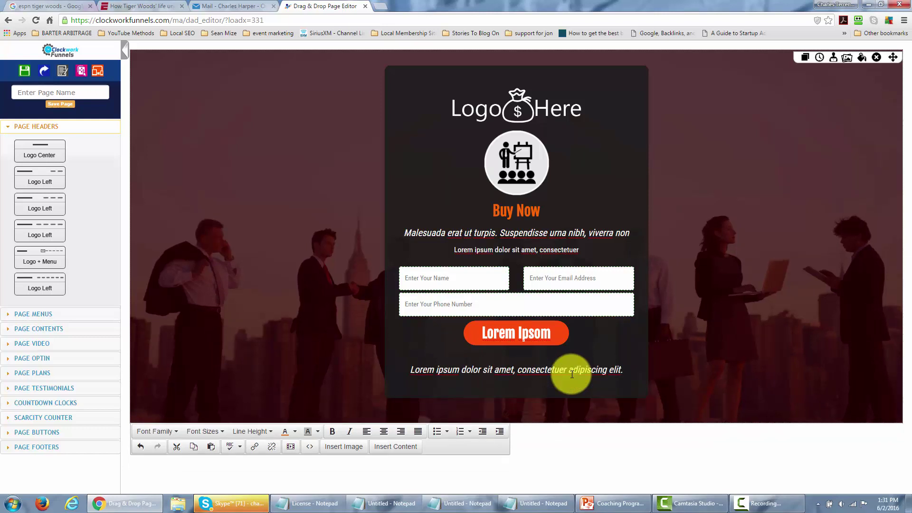
{"action": "left_click_drag", "start_coordinate": [407, 370], "coordinate": [644, 373]}
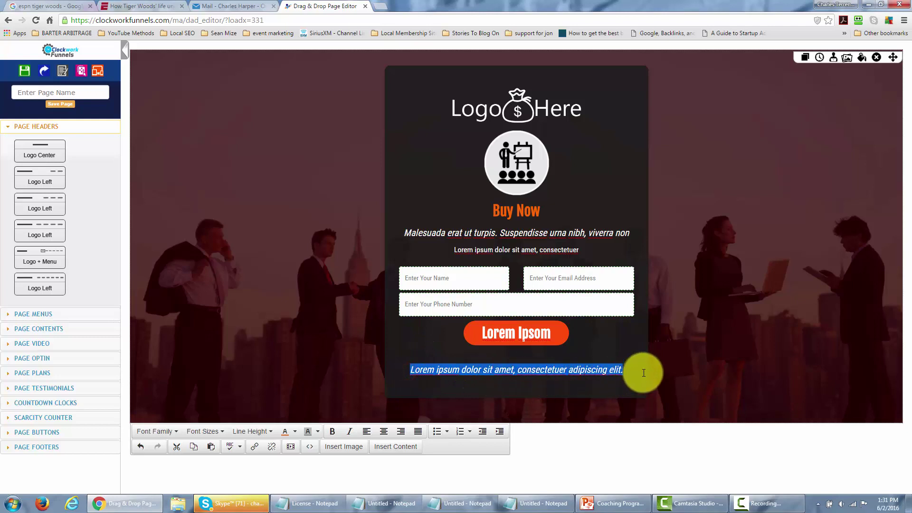
{"action": "key", "text": "Delete"}
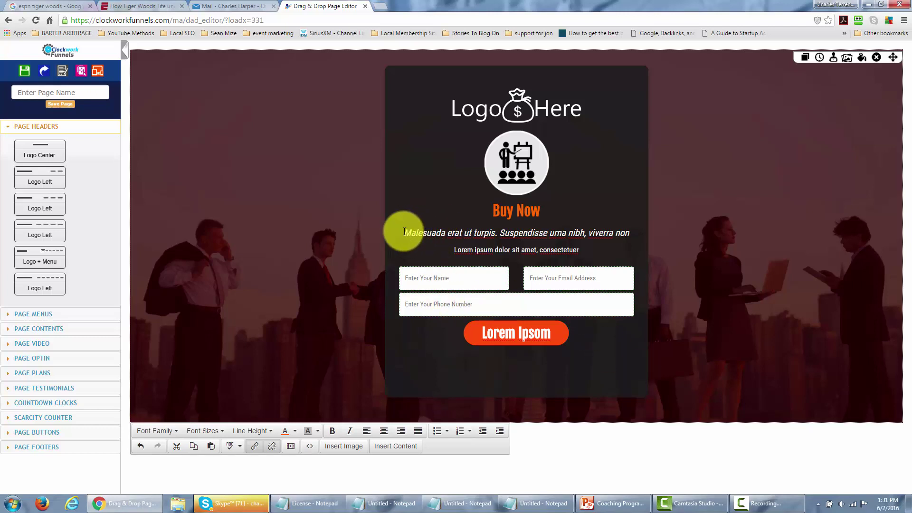
Overwrite the italic Lorem line under Buy Now with 'clockwork Funnels'
{"action": "left_click_drag", "start_coordinate": [404, 233], "coordinate": [643, 234]}
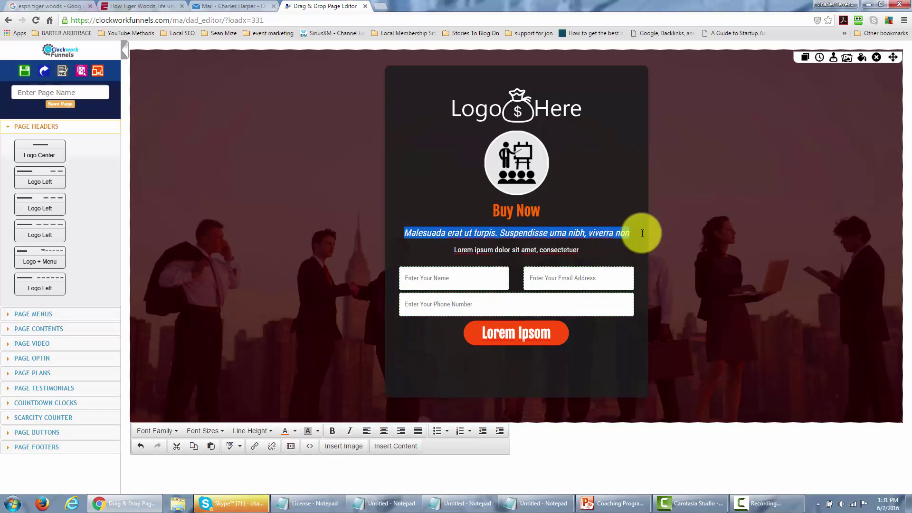
{"action": "type", "text": "cl"}
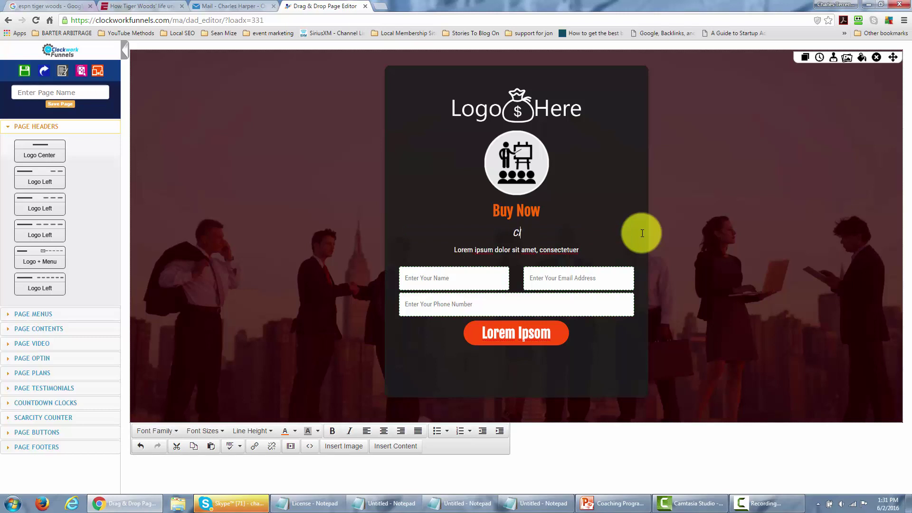
{"action": "type", "text": "ockwork Funnels"}
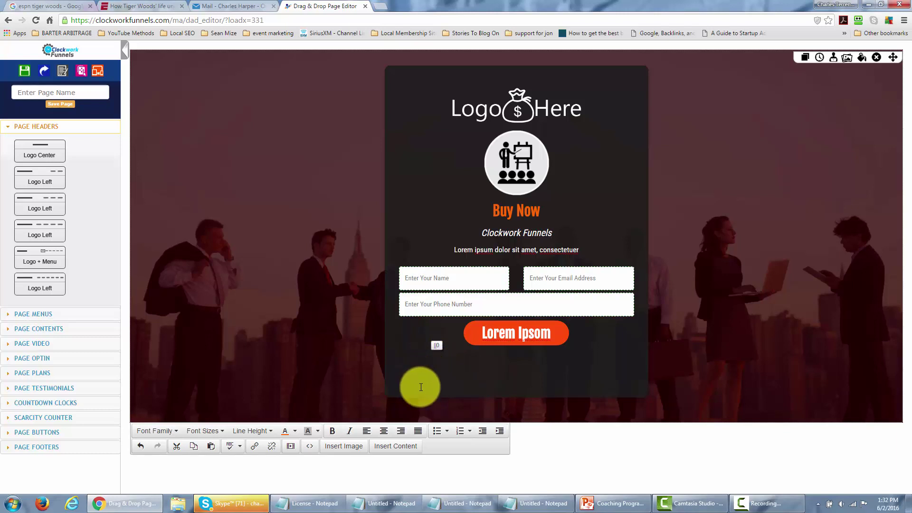
Delete the round blue presentation icon sitting below the logo
{"action": "left_click", "coordinate": [523, 164]}
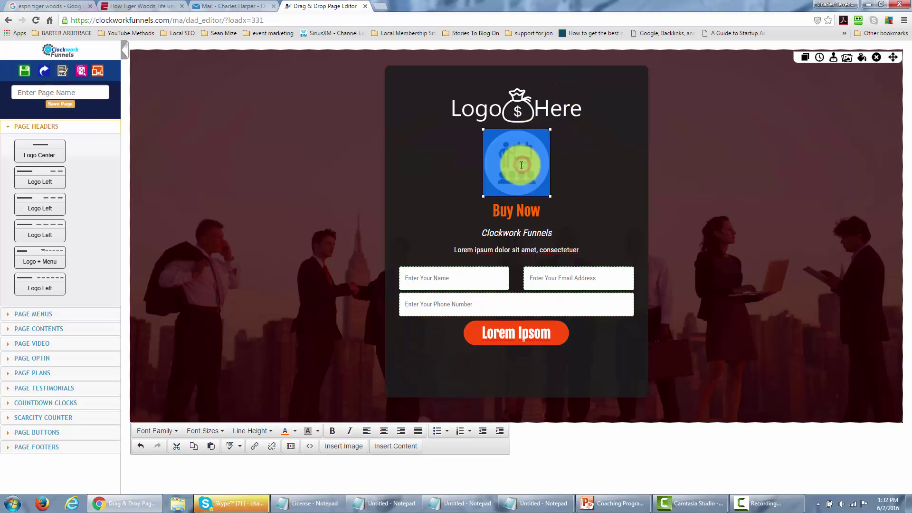
{"action": "left_click", "coordinate": [499, 119]}
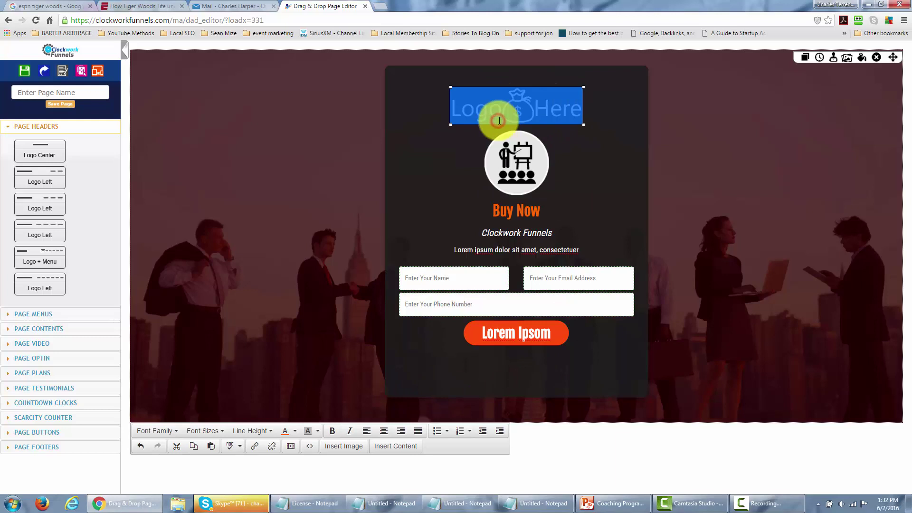
{"action": "left_click", "coordinate": [522, 163]}
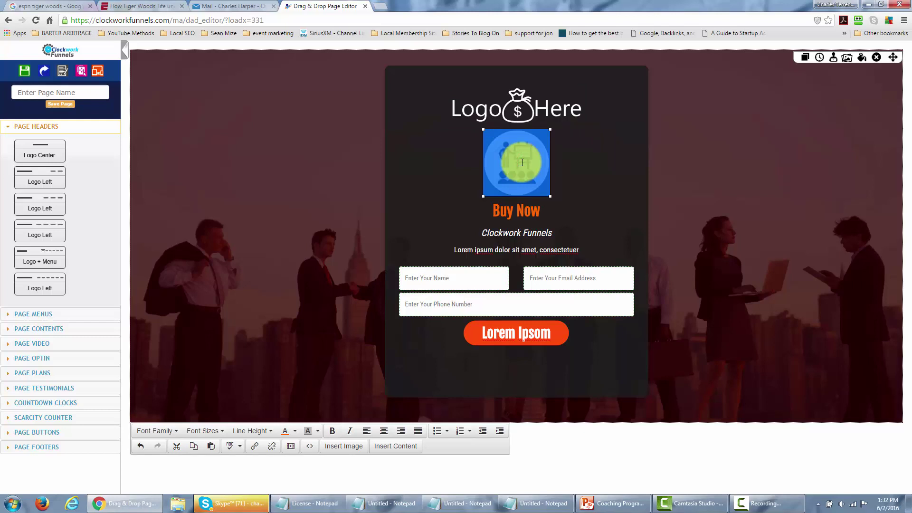
{"action": "left_click_drag", "start_coordinate": [522, 163], "coordinate": [537, 412]}
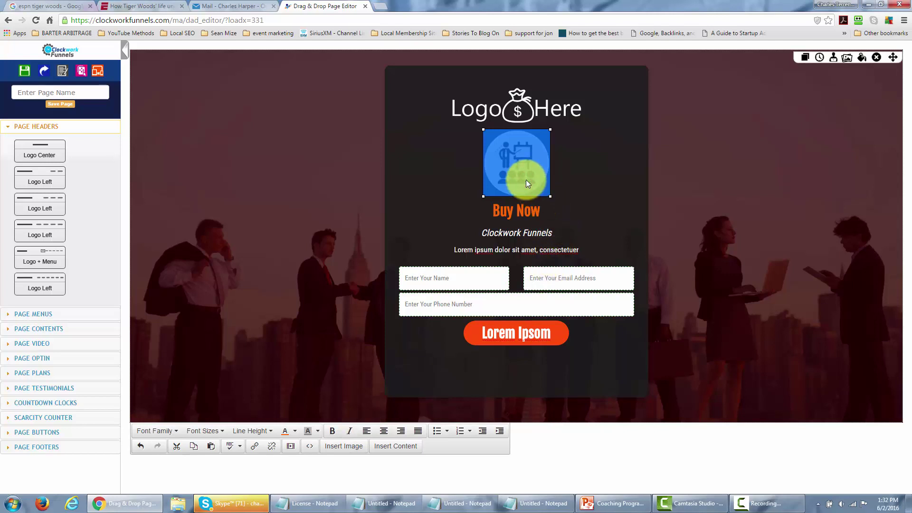
{"action": "key", "text": "Delete"}
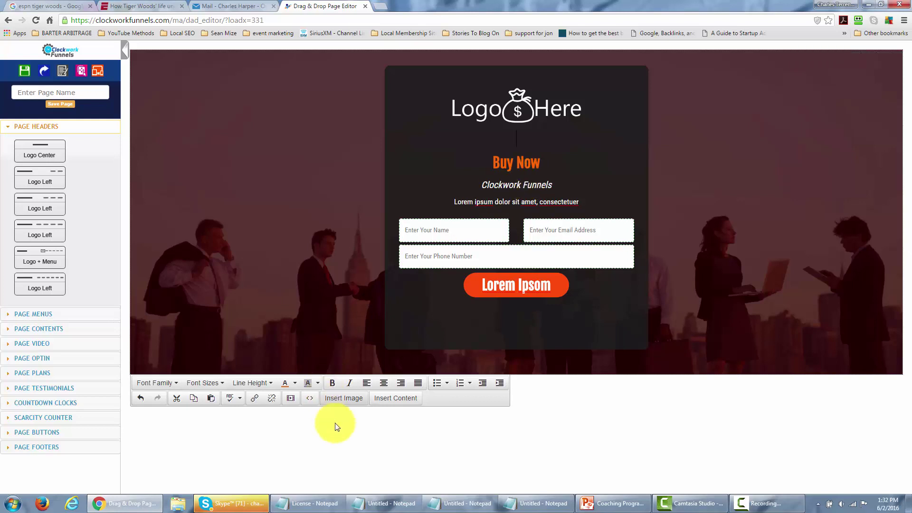
Insert the orange chrysanthemum photo below the logo and shrink it to fit the card
{"action": "left_click", "coordinate": [341, 399]}
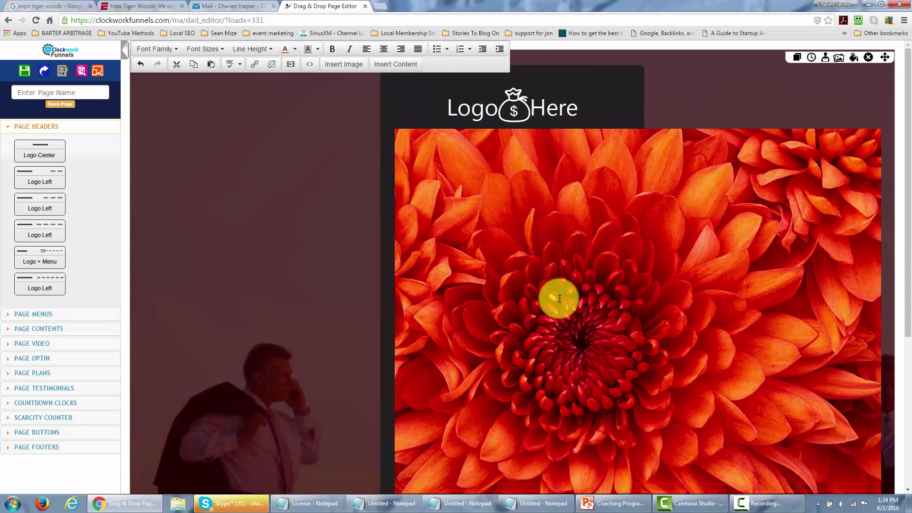
{"action": "left_click", "coordinate": [401, 133]}
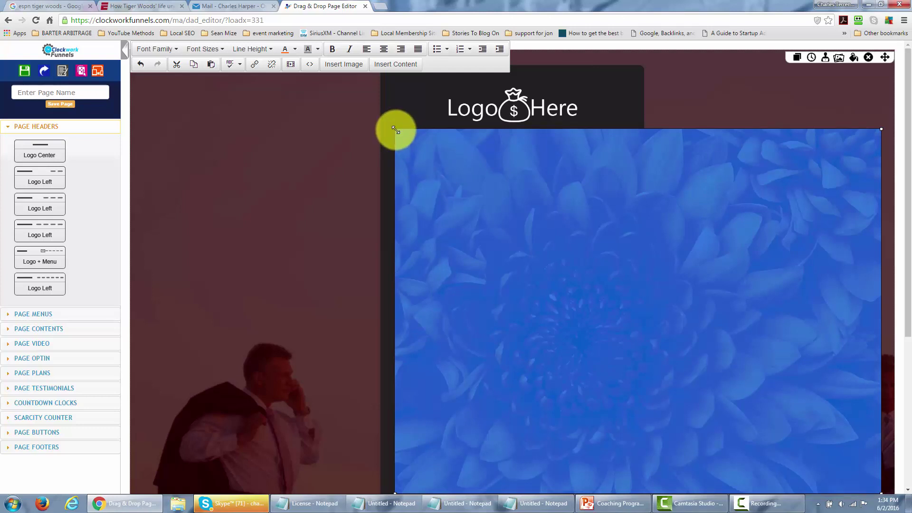
{"action": "left_click_drag", "start_coordinate": [396, 129], "coordinate": [526, 236]}
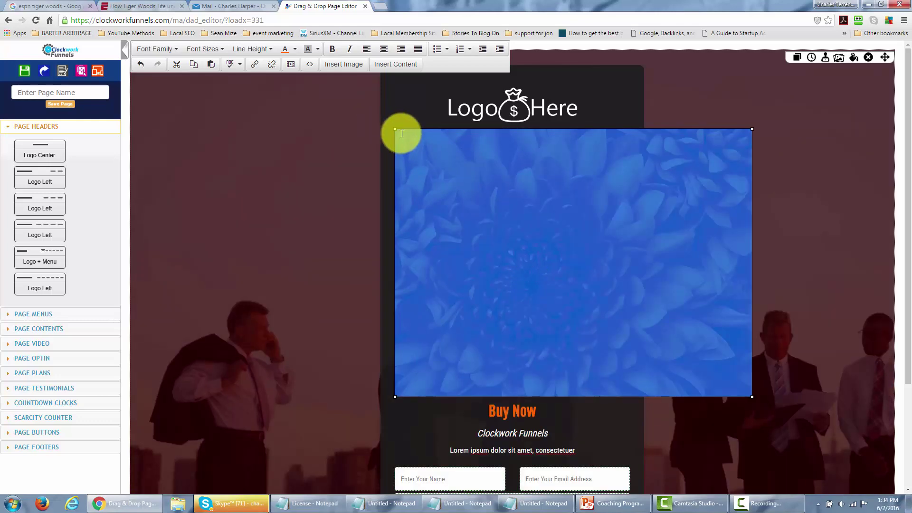
{"action": "left_click_drag", "start_coordinate": [396, 130], "coordinate": [576, 268]}
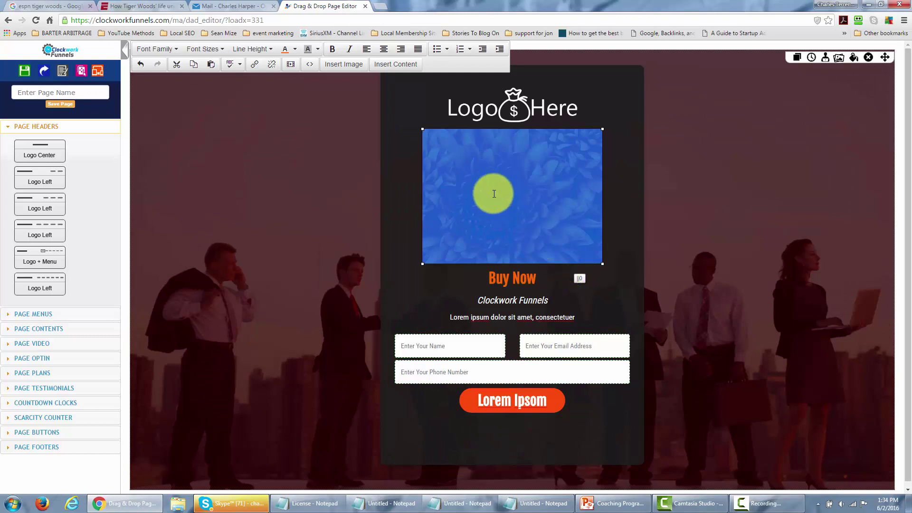
{"action": "left_click", "coordinate": [414, 185]}
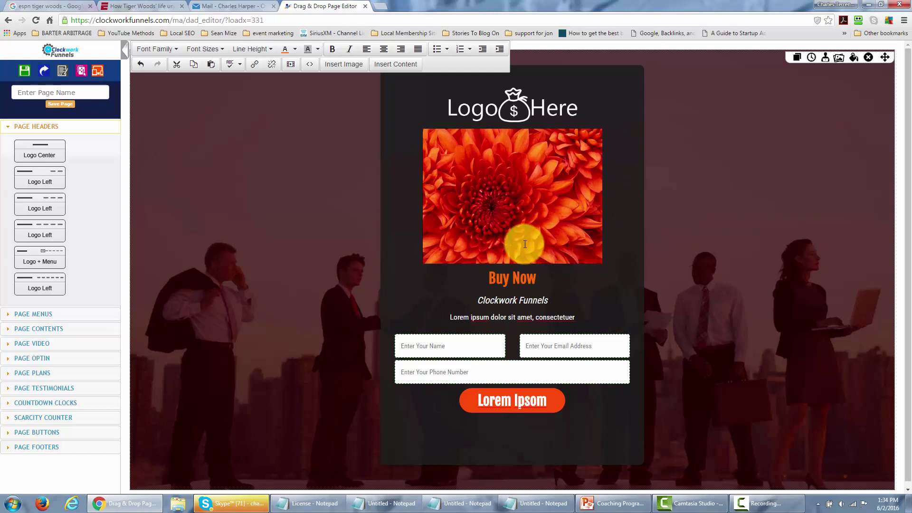
Erase the Lorem ipsum line under the subtitle, undoing whenever the Name field gets deleted
{"action": "left_click", "coordinate": [583, 319]}
{"action": "left_click_drag", "start_coordinate": [582, 319], "coordinate": [440, 317]}
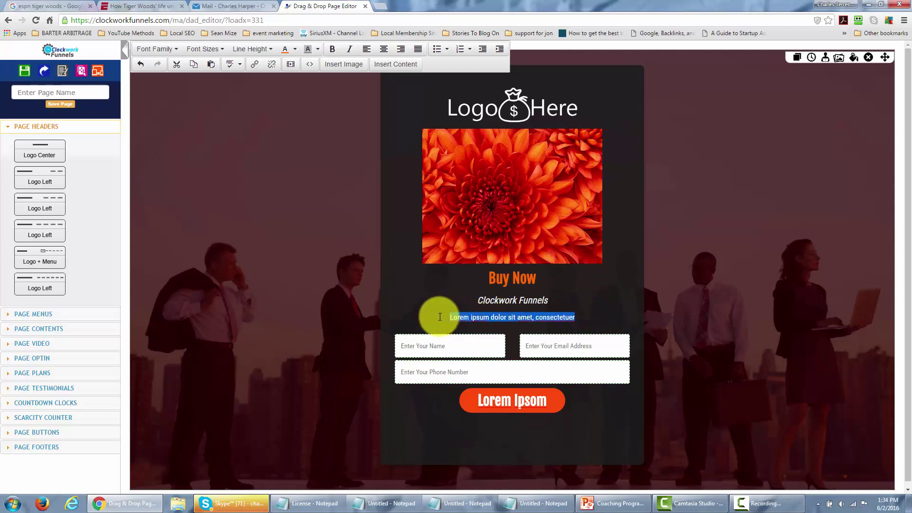
{"action": "key", "text": "Delete"}
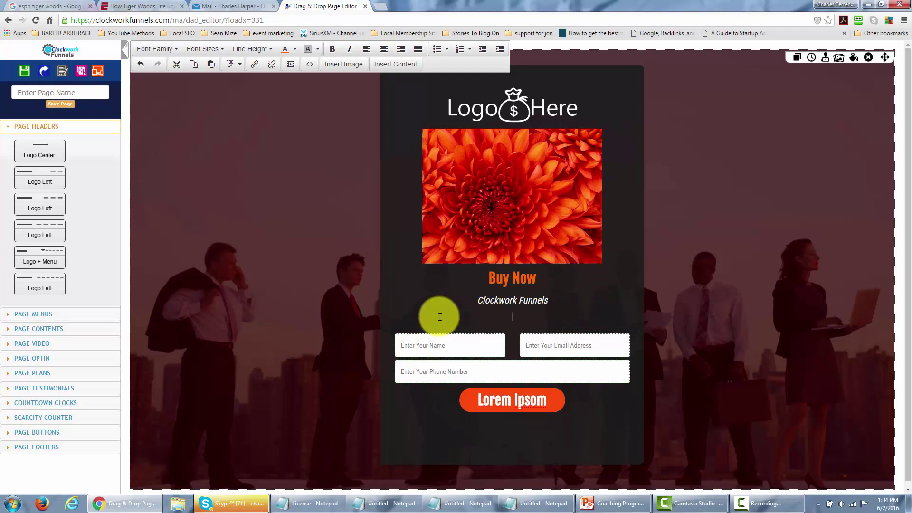
{"action": "key", "text": "Delete"}
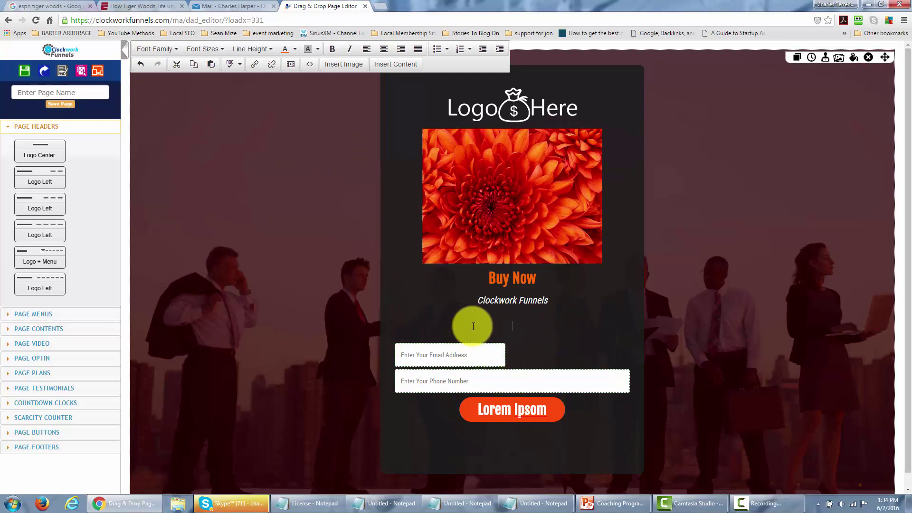
{"action": "left_click", "coordinate": [141, 68]}
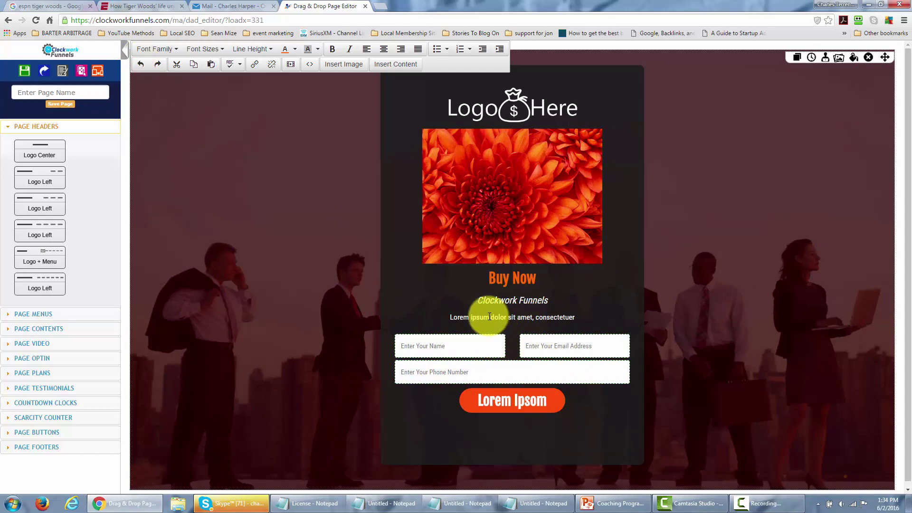
{"action": "left_click_drag", "start_coordinate": [460, 318], "coordinate": [547, 319]}
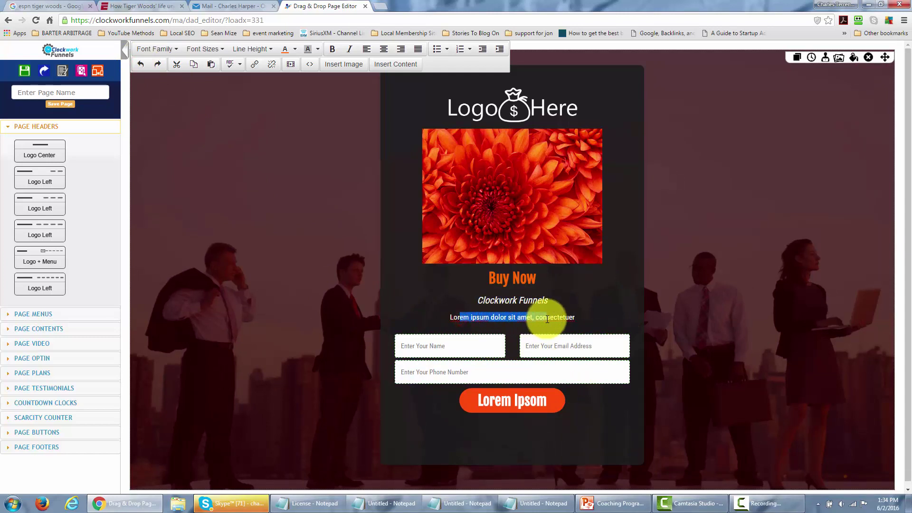
{"action": "key", "text": "BackSpace"}
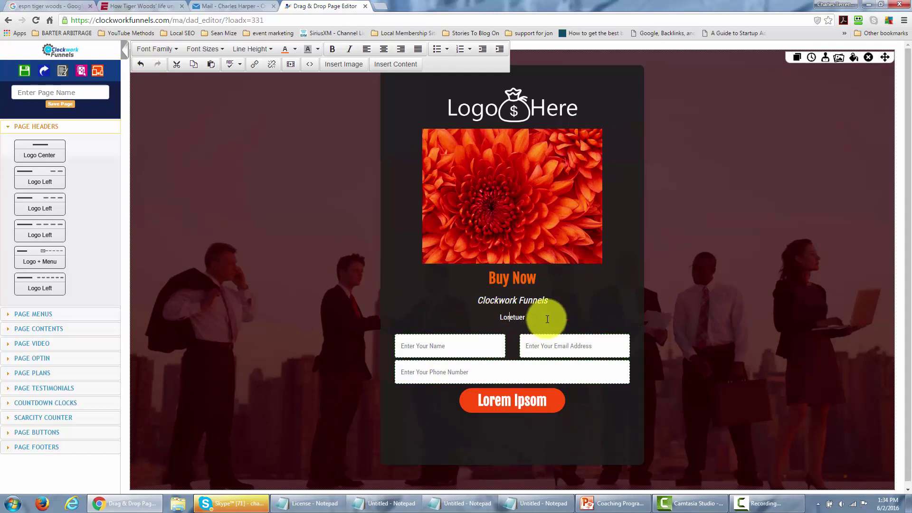
{"action": "key", "text": "Delete"}
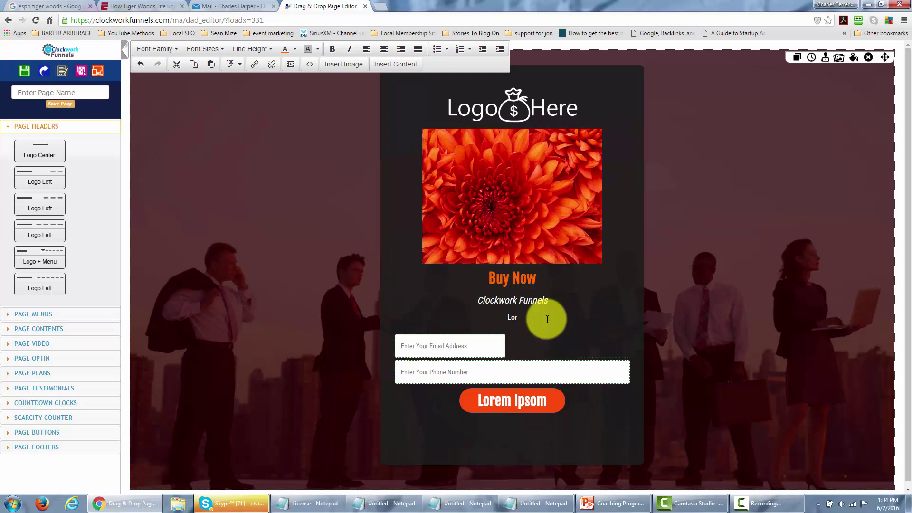
{"action": "left_click", "coordinate": [139, 67]}
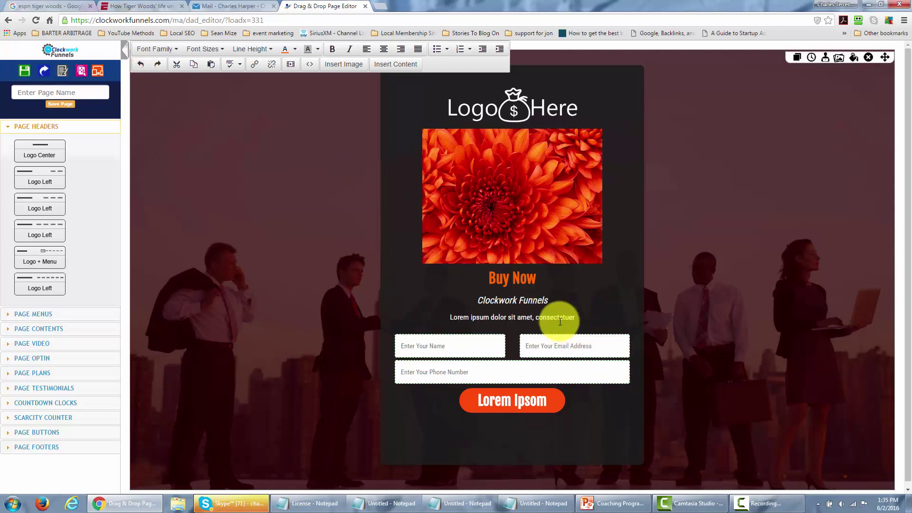
{"action": "key", "text": "BackSpace"}
{"action": "key", "text": "BackSpace"}
{"action": "key", "text": "BackSpace"}
{"action": "key", "text": "BackSpace"}
{"action": "key", "text": "BackSpace"}
{"action": "key", "text": "BackSpace"}
{"action": "key", "text": "BackSpace"}
{"action": "key", "text": "BackSpace"}
{"action": "key", "text": "BackSpace"}
{"action": "key", "text": "BackSpace"}
{"action": "key", "text": "BackSpace"}
{"action": "key", "text": "BackSpace"}
{"action": "key", "text": "BackSpace"}
{"action": "key", "text": "BackSpace"}
{"action": "key", "text": "BackSpace"}
{"action": "key", "text": "BackSpace"}
{"action": "key", "text": "BackSpace"}
{"action": "key", "text": "BackSpace"}
{"action": "key", "text": "BackSpace"}
{"action": "key", "text": "BackSpace"}
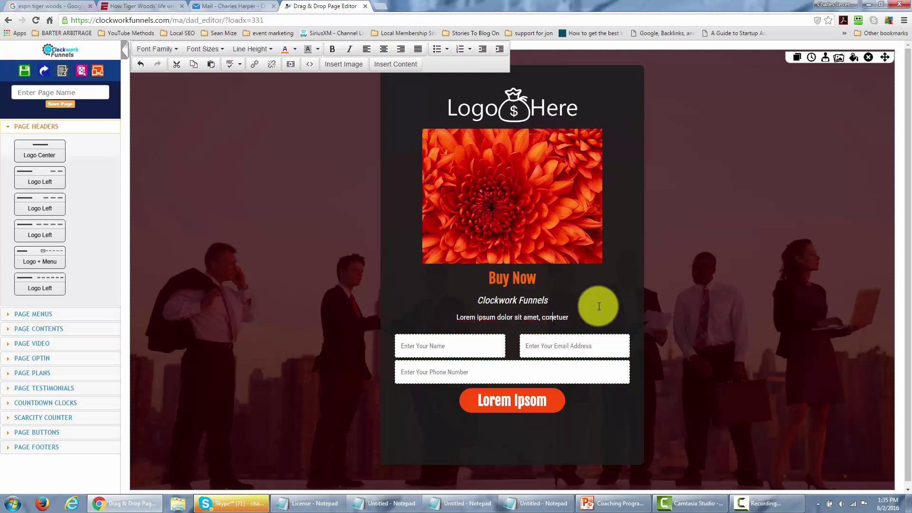
{"action": "key", "text": "BackSpace"}
{"action": "key", "text": "BackSpace"}
{"action": "key", "text": "BackSpace"}
{"action": "key", "text": "BackSpace"}
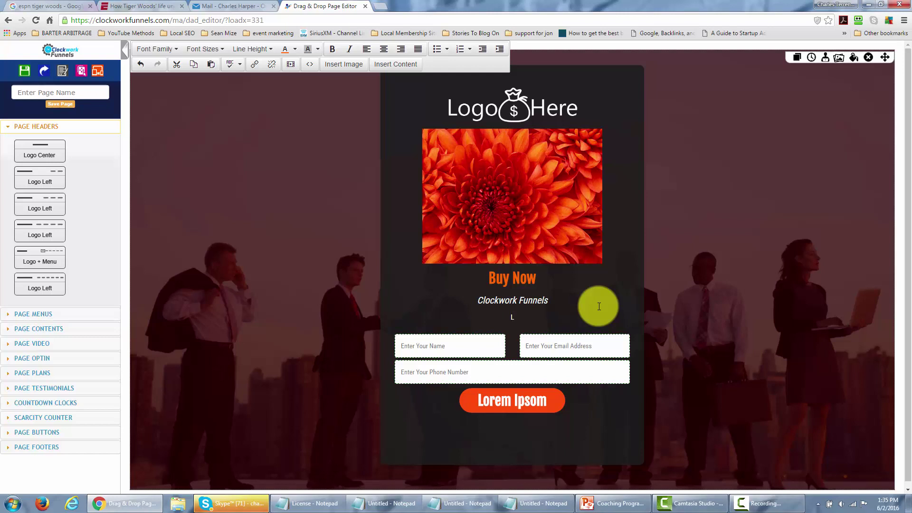
{"action": "key", "text": "BackSpace"}
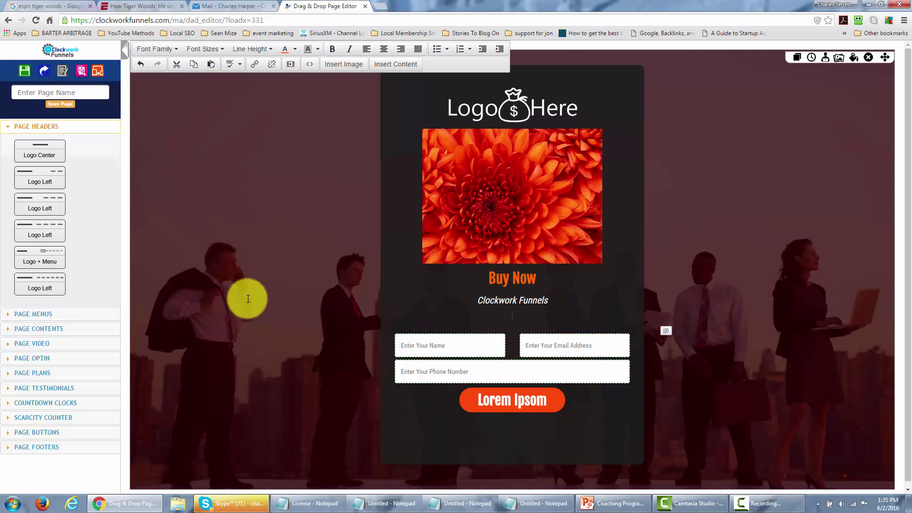
Save the page under the name 'Clock Save'
{"action": "left_click", "coordinate": [75, 93]}
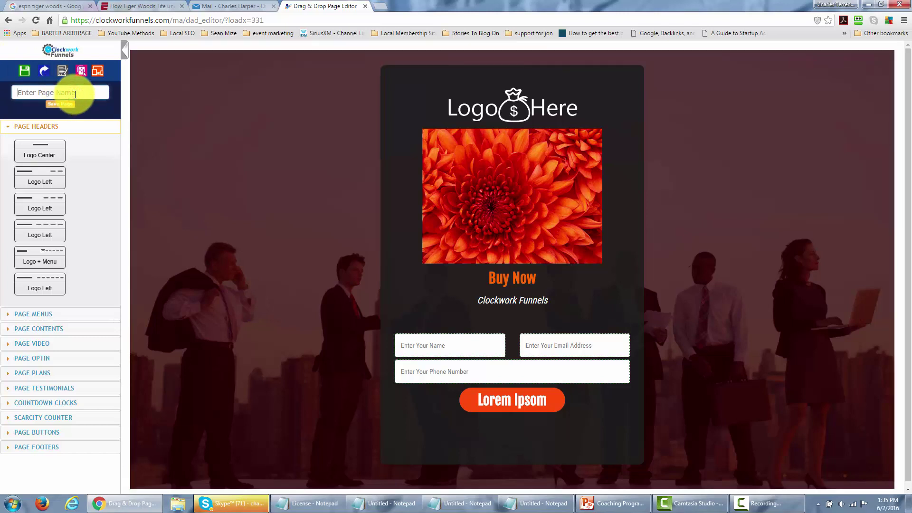
{"action": "type", "text": "Clock Save"}
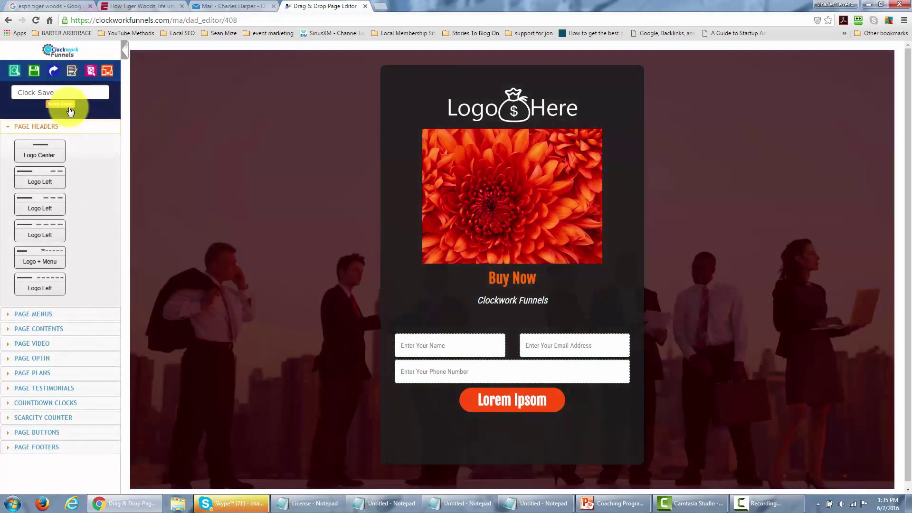
{"action": "left_click", "coordinate": [68, 108]}
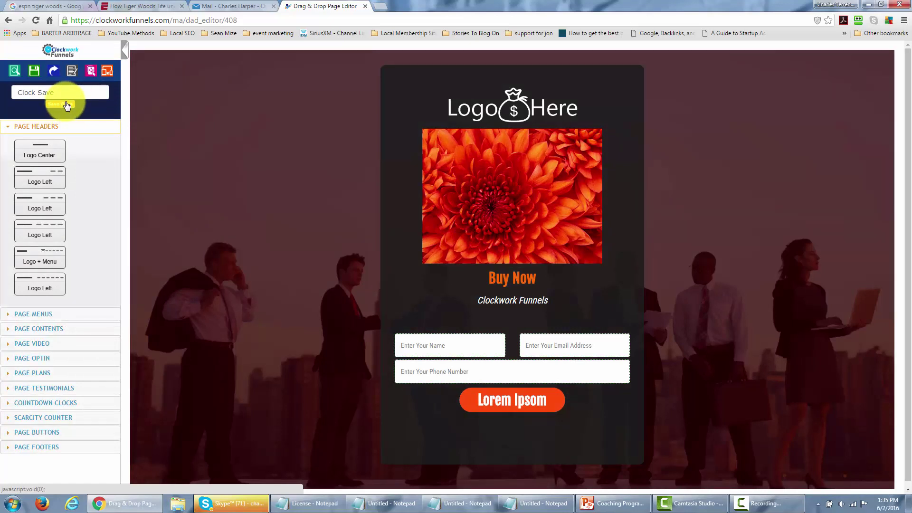
Back in My Pages, confirm 'Clock Save' is the newest entry and reopen it in the editor
{"action": "left_click", "coordinate": [53, 72]}
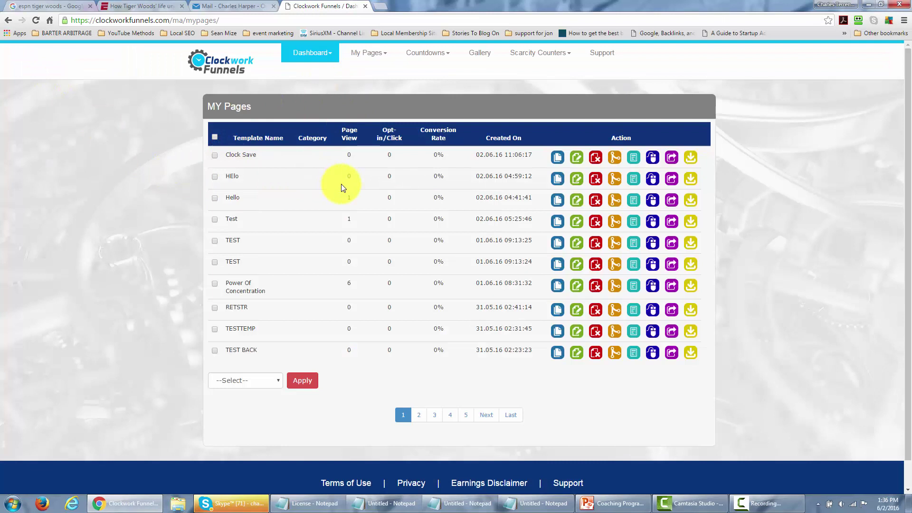
{"action": "mouse_move", "coordinate": [386, 62]}
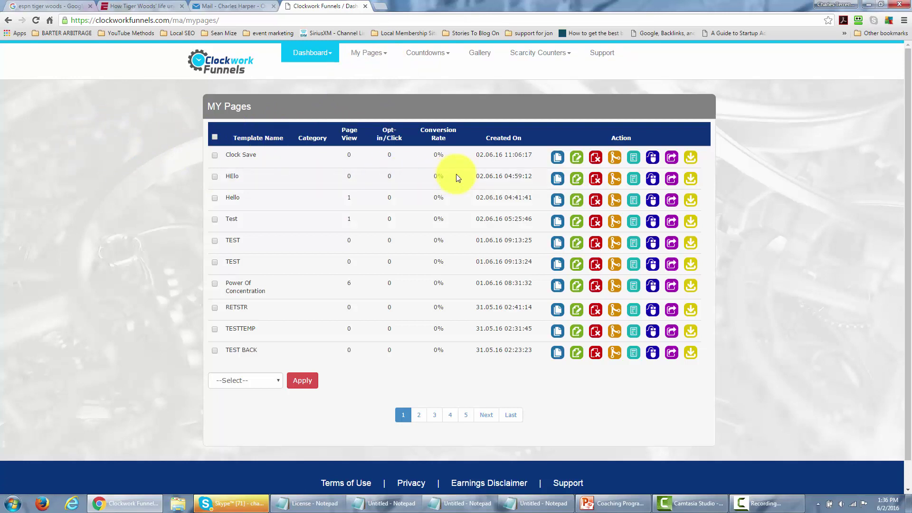
{"action": "left_click", "coordinate": [577, 157]}
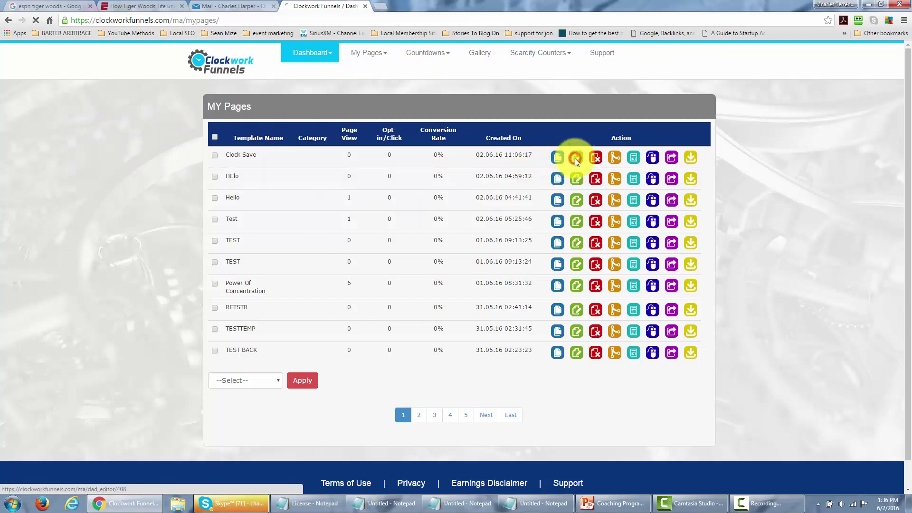